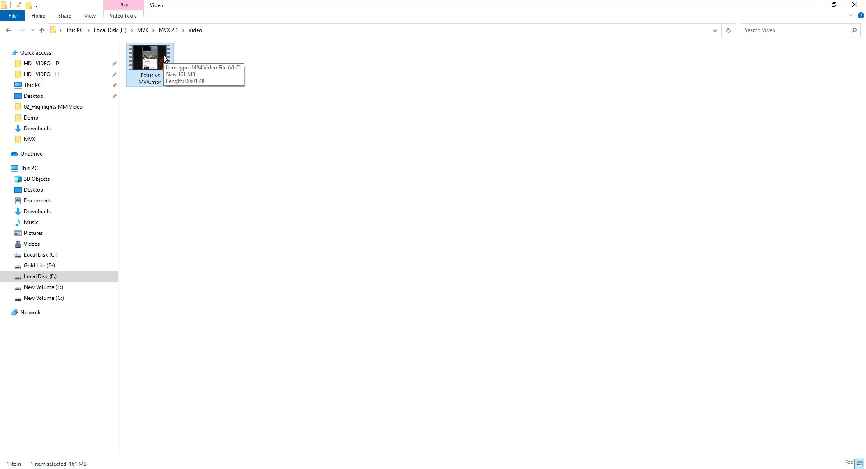
Check the file size of Edius vs MVX.mp4 in its file properties.
{"action": "right_click", "coordinate": [140, 63]}
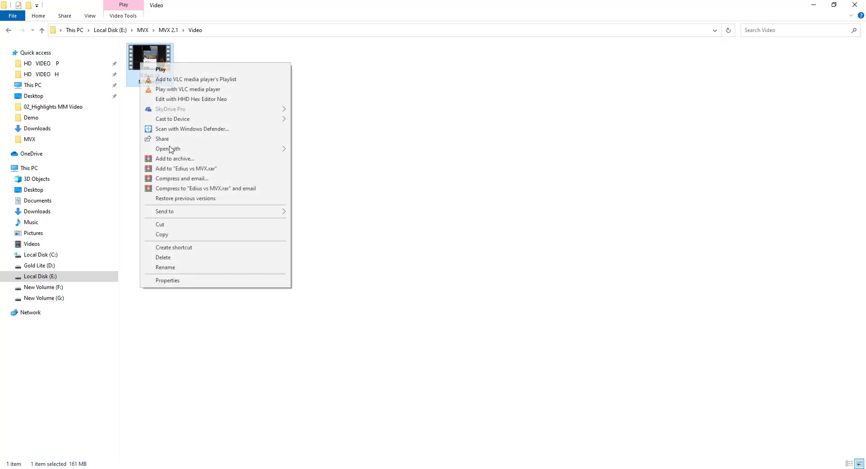
{"action": "left_click", "coordinate": [177, 280]}
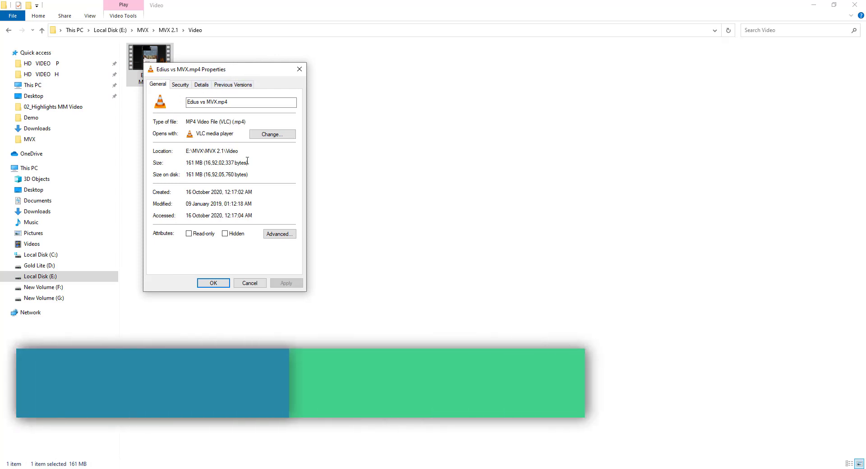
{"action": "left_click_drag", "start_coordinate": [248, 163], "coordinate": [186, 162]}
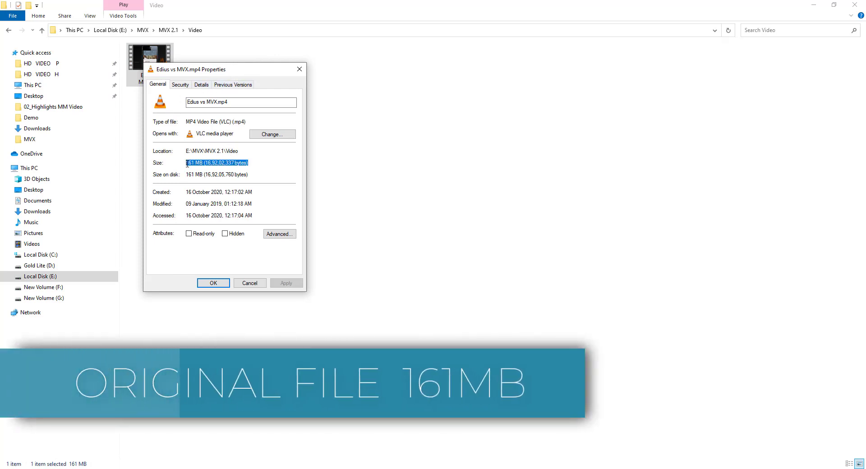
{"action": "left_click", "coordinate": [246, 283]}
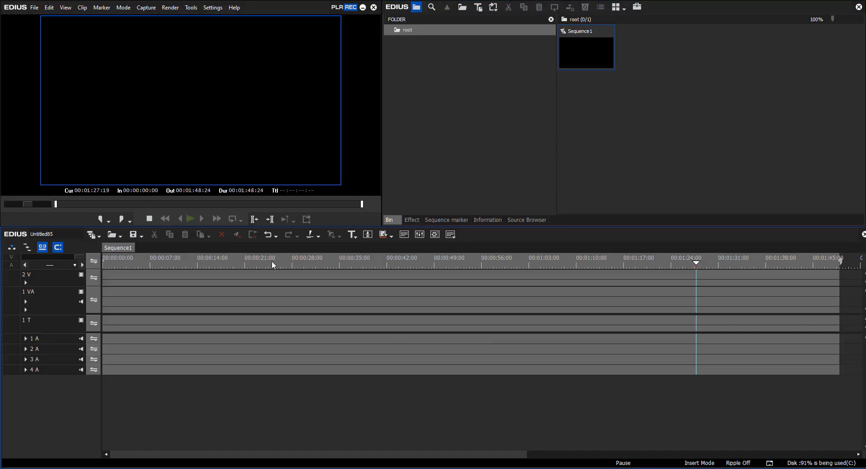
In EDIUS, import Edius vs MVX.mp4 into the bin and place it at the start of the 1 VA track.
{"action": "left_click", "coordinate": [126, 261]}
{"action": "double_click", "coordinate": [654, 131]}
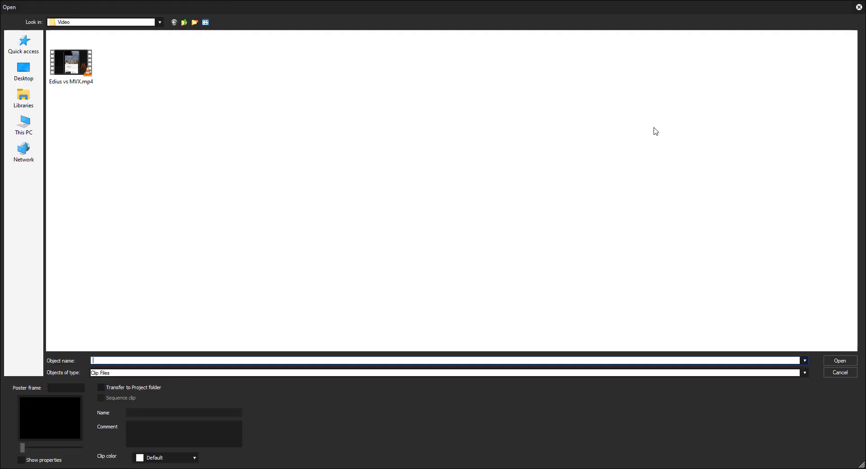
{"action": "double_click", "coordinate": [76, 65]}
{"action": "left_click_drag", "start_coordinate": [654, 27], "coordinate": [128, 277]}
{"action": "left_click", "coordinate": [646, 261]}
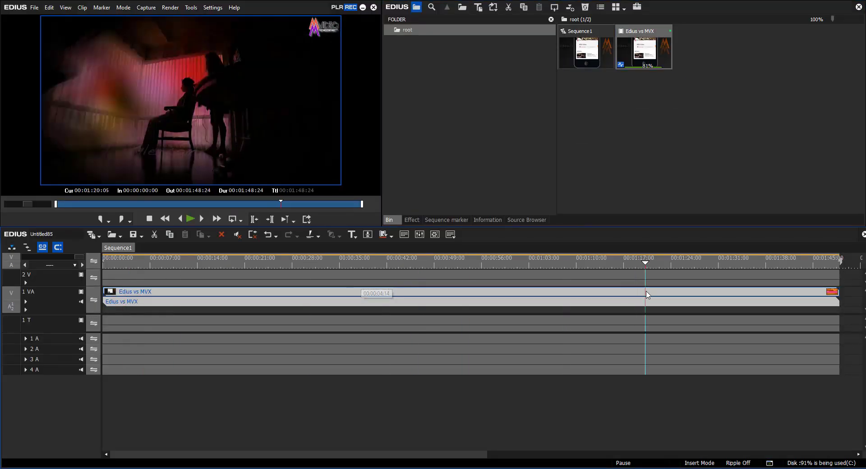
Start a file export of the sequence with the H.264/AVC exporter.
{"action": "left_click", "coordinate": [307, 221]}
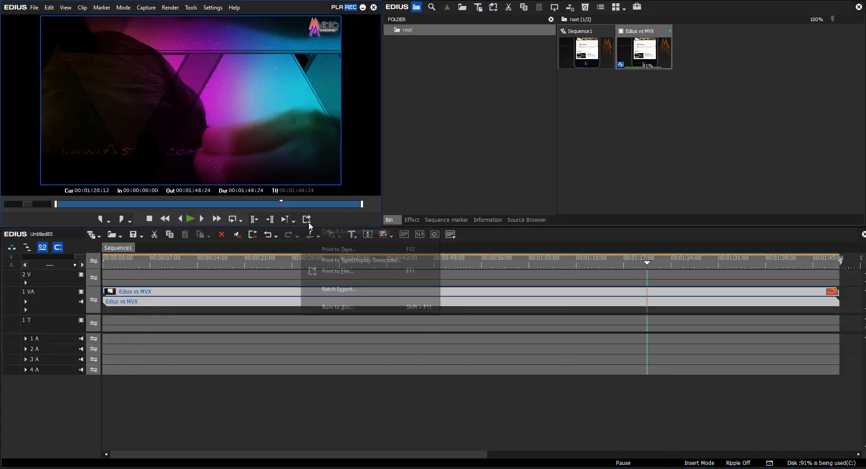
{"action": "left_click", "coordinate": [338, 273]}
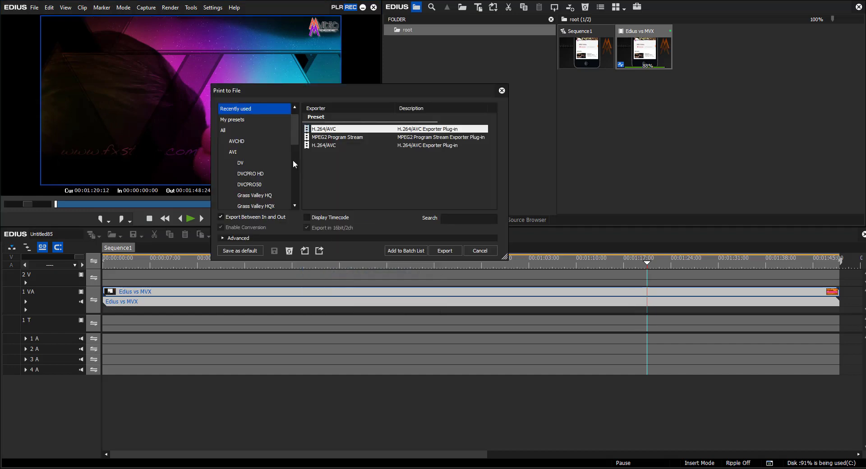
{"action": "scroll", "coordinate": [261, 183], "scroll_direction": "down", "scroll_amount": 2}
{"action": "left_click", "coordinate": [261, 185]}
{"action": "scroll", "coordinate": [375, 177], "scroll_direction": "down", "scroll_amount": 1}
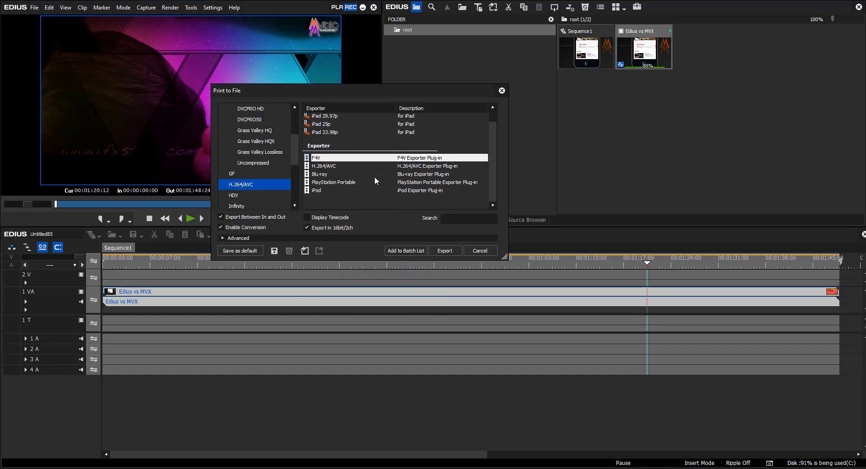
{"action": "left_click", "coordinate": [341, 166]}
{"action": "left_click", "coordinate": [442, 250]}
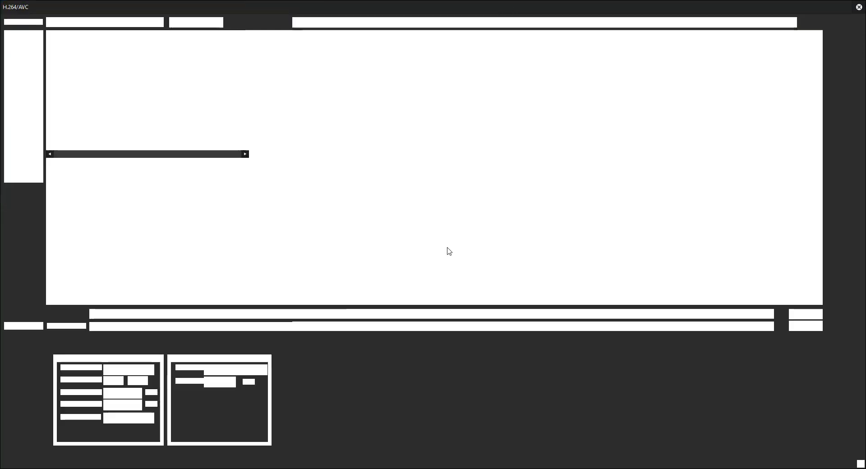
Export the video as an MPEG-4 file named Edius to the folder E:\MVX\MVX 2.1\Video.
{"action": "right_click", "coordinate": [123, 313]}
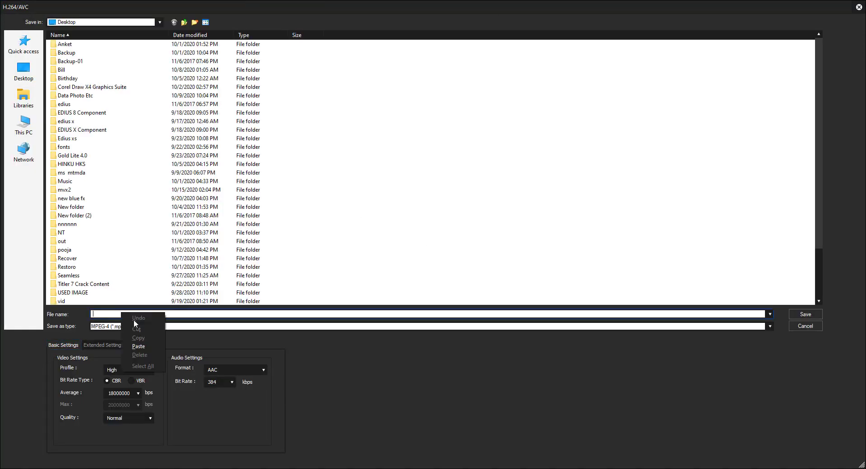
{"action": "left_click", "coordinate": [147, 346]}
{"action": "left_click", "coordinate": [808, 318]}
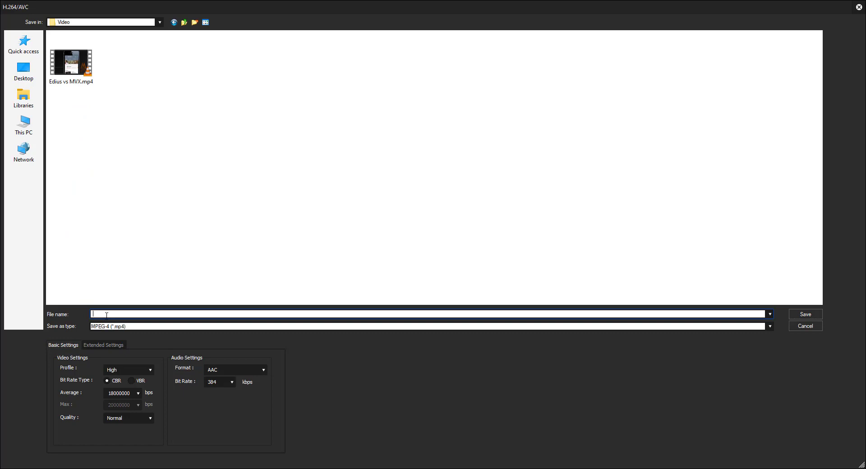
{"action": "type", "text": "Edi"}
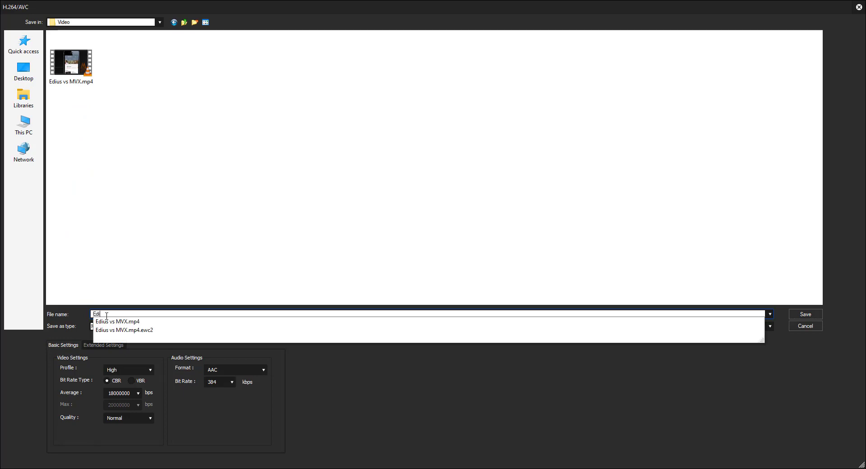
{"action": "type", "text": "us"}
{"action": "key", "text": "Return"}
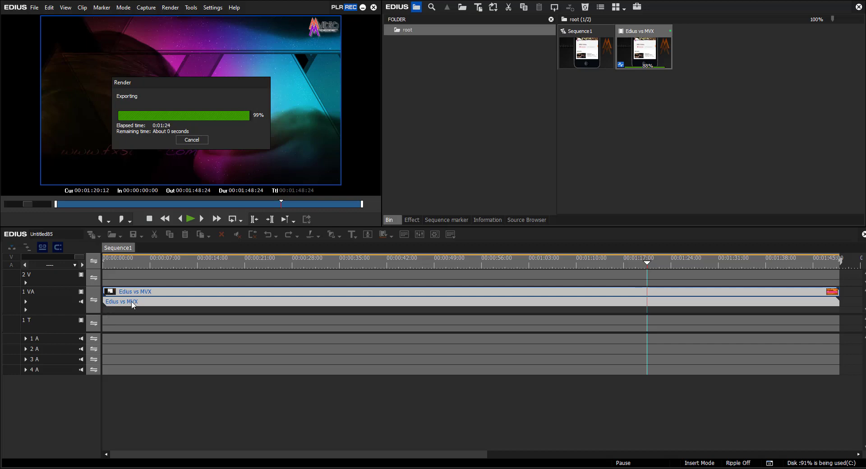
Minimize EDIUS and locate the exported Edius.mp4 in the Video folder in File Explorer.
{"action": "left_click_drag", "start_coordinate": [302, 269], "coordinate": [341, 266]}
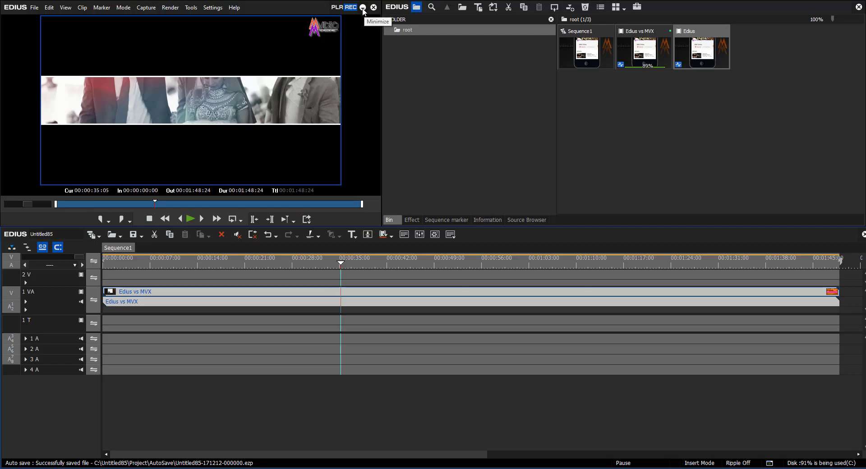
{"action": "left_click", "coordinate": [363, 8]}
{"action": "left_click_drag", "start_coordinate": [321, 151], "coordinate": [247, 93]}
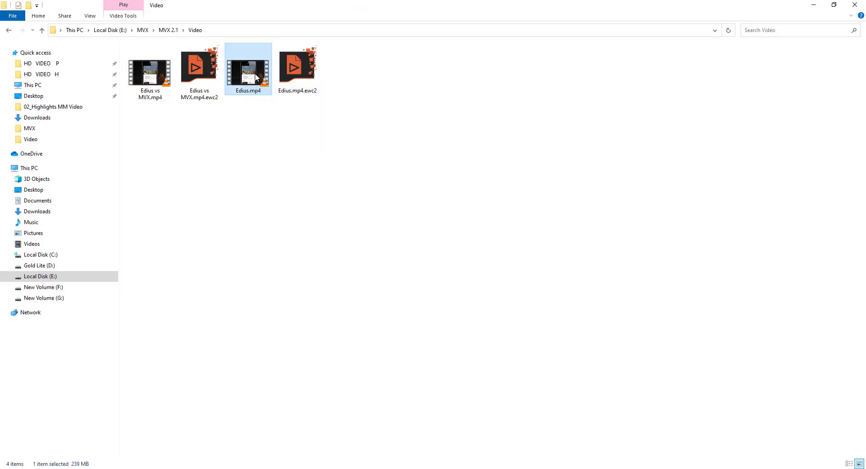
{"action": "left_click", "coordinate": [261, 131]}
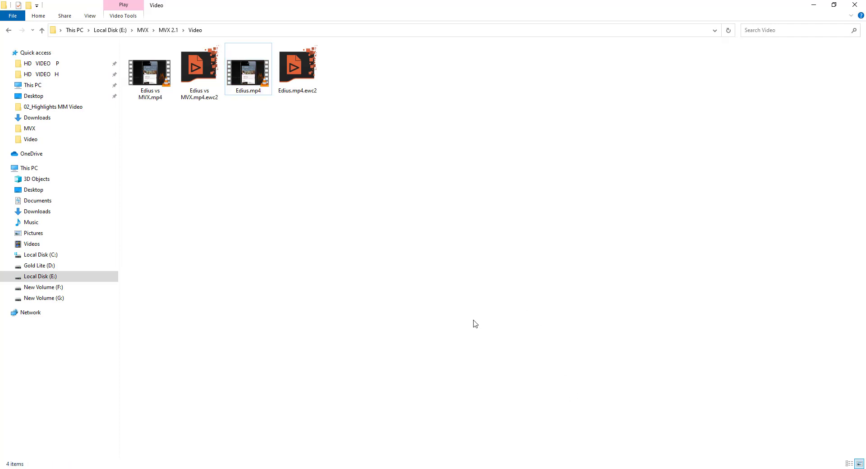
In MVX Converter, load Edius vs MVX.mp4 as the source and set the format to H.264.
{"action": "left_click_drag", "start_coordinate": [454, 169], "coordinate": [428, 155]}
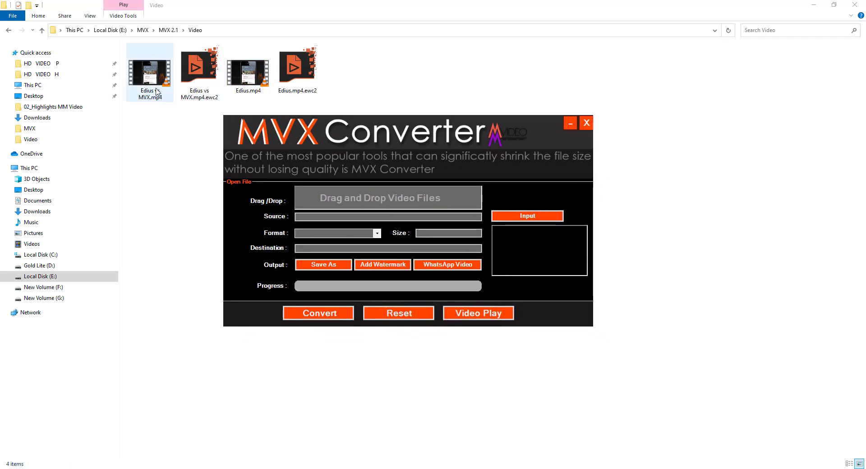
{"action": "left_click_drag", "start_coordinate": [155, 90], "coordinate": [364, 199]}
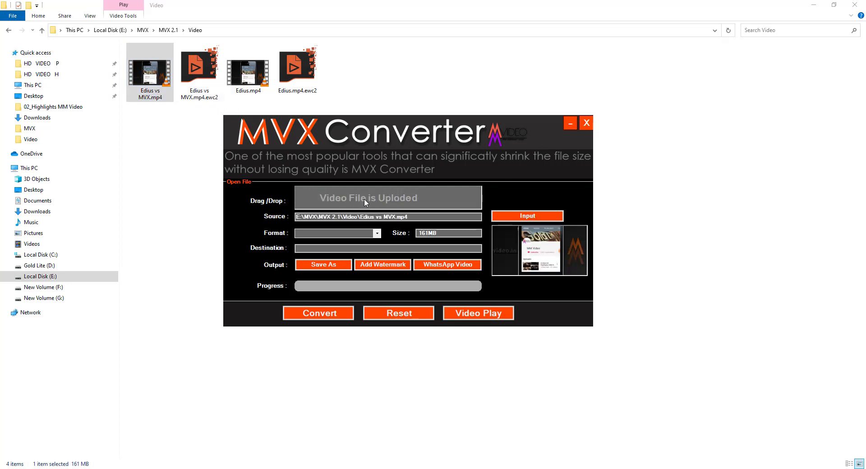
{"action": "left_click", "coordinate": [377, 233]}
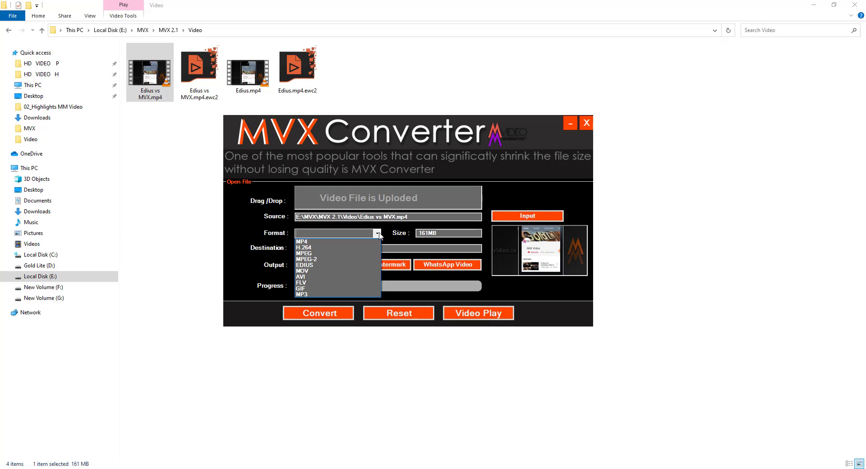
{"action": "left_click", "coordinate": [337, 247]}
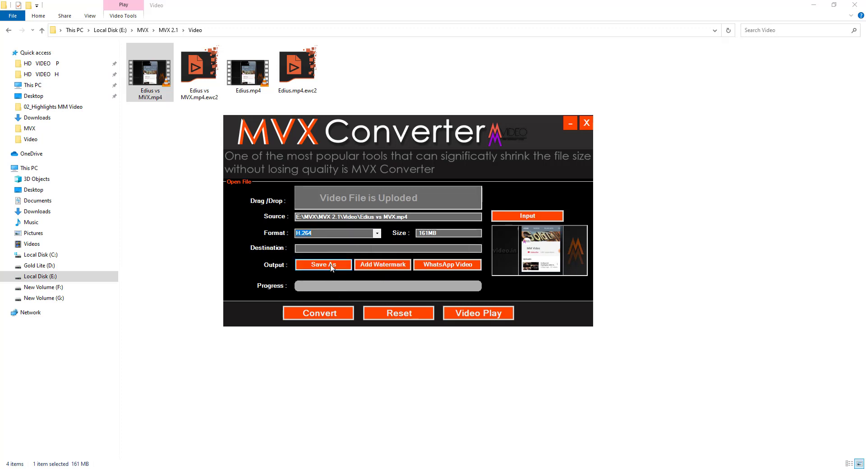
Set the conversion's destination to a file named MVX in E:\MVX\MVX 2.1\Video.
{"action": "left_click", "coordinate": [332, 266]}
{"action": "right_click", "coordinate": [354, 318]}
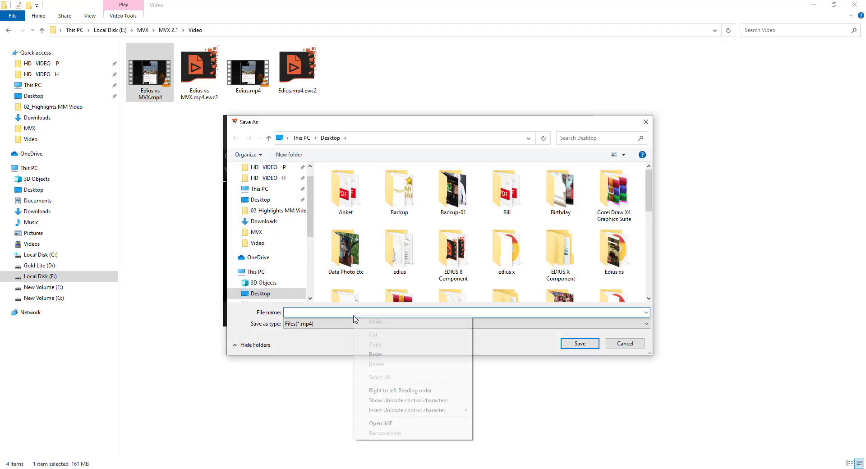
{"action": "left_click", "coordinate": [375, 354]}
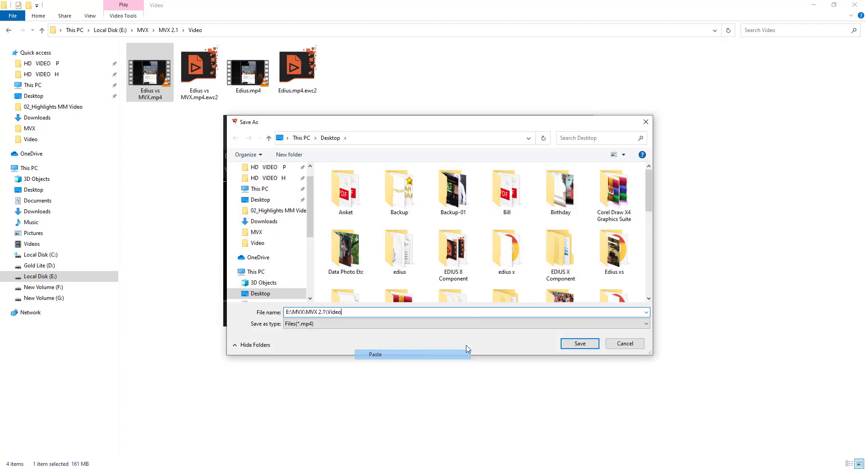
{"action": "left_click", "coordinate": [586, 344]}
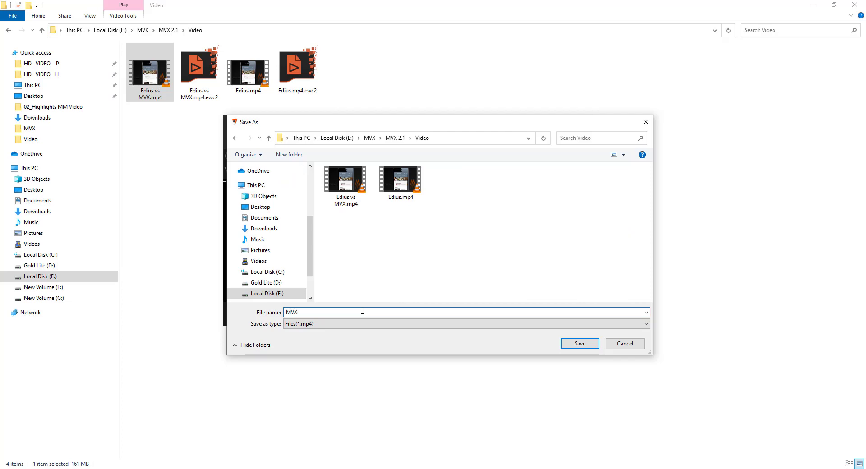
{"action": "key", "text": "Return"}
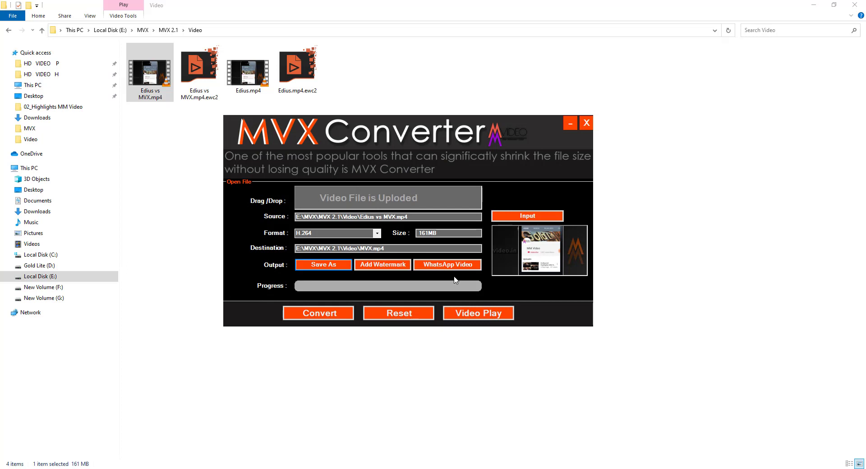
Convert the loaded video and minimize the converter when it finishes.
{"action": "left_click", "coordinate": [318, 314]}
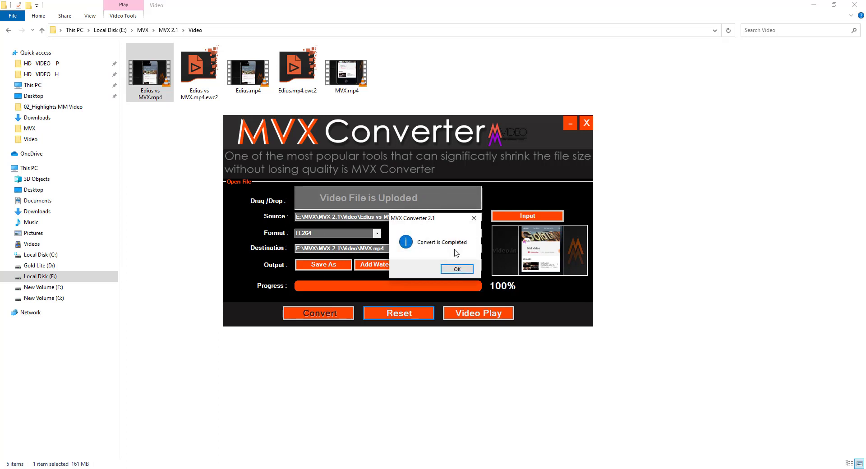
{"action": "left_click", "coordinate": [469, 270]}
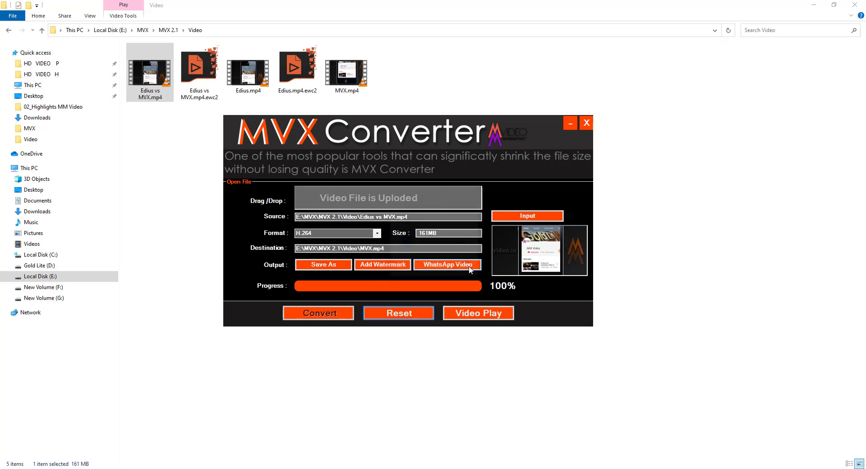
{"action": "left_click", "coordinate": [570, 124]}
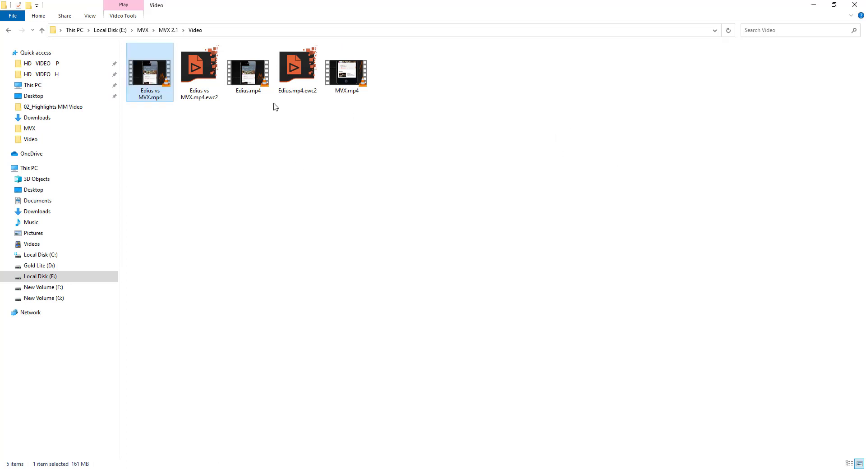
{"action": "left_click_drag", "start_coordinate": [237, 104], "coordinate": [251, 81]}
{"action": "left_click_drag", "start_coordinate": [423, 142], "coordinate": [377, 137]}
{"action": "left_click", "coordinate": [430, 108]}
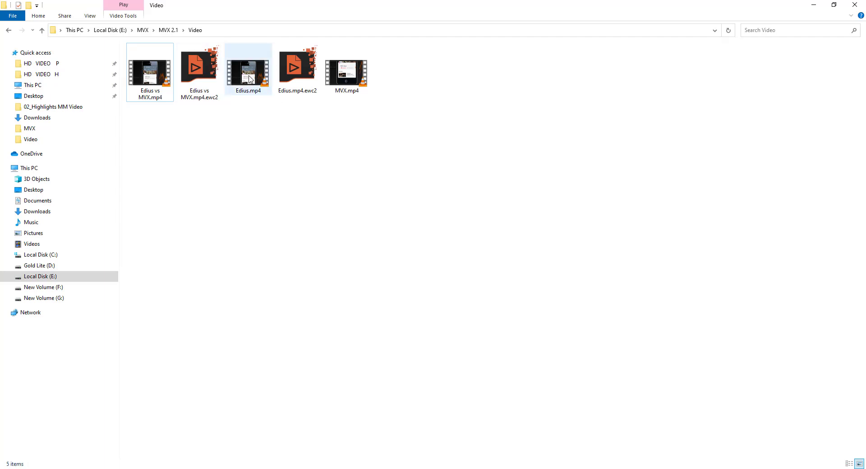
Check the file size of the EDIUS export, Edius.mp4, in its file properties.
{"action": "right_click", "coordinate": [250, 79]}
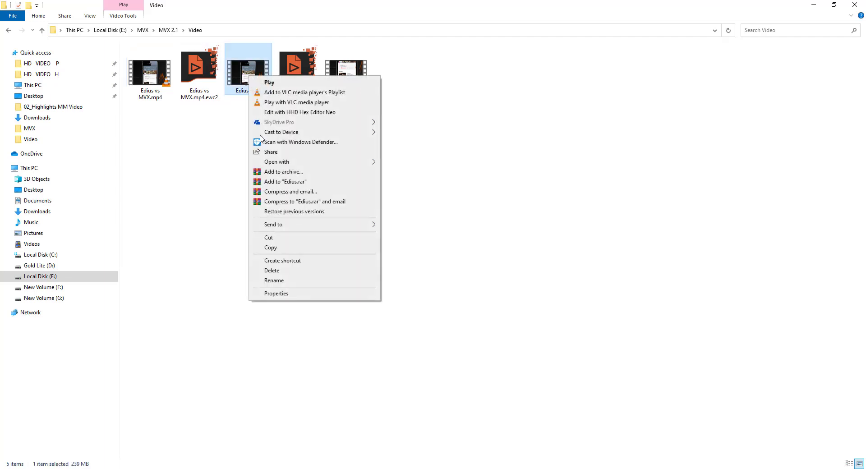
{"action": "left_click", "coordinate": [278, 294]}
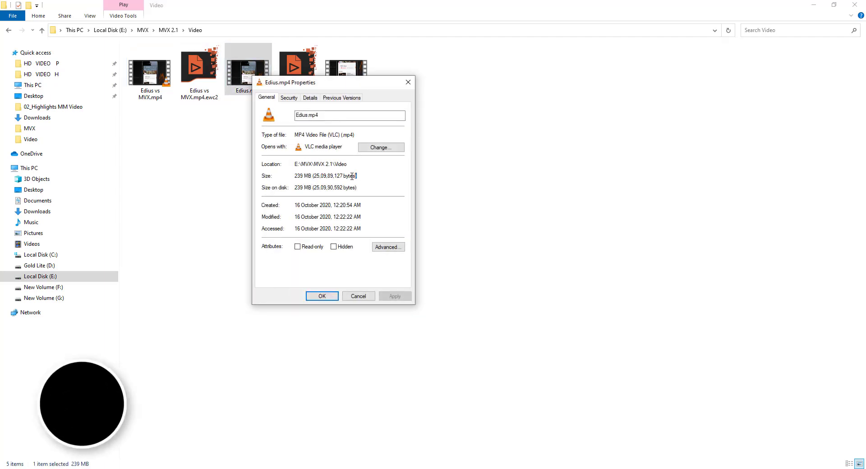
{"action": "left_click_drag", "start_coordinate": [362, 176], "coordinate": [291, 175]}
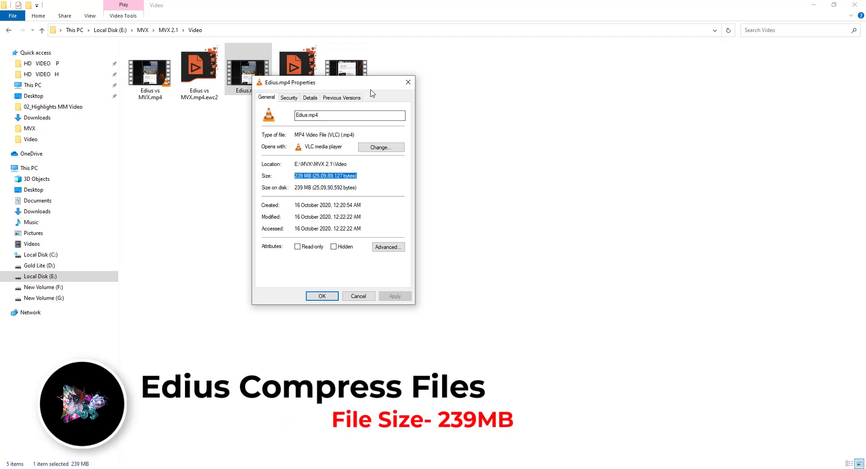
{"action": "left_click_drag", "start_coordinate": [374, 87], "coordinate": [439, 91]}
{"action": "left_click", "coordinate": [474, 87]}
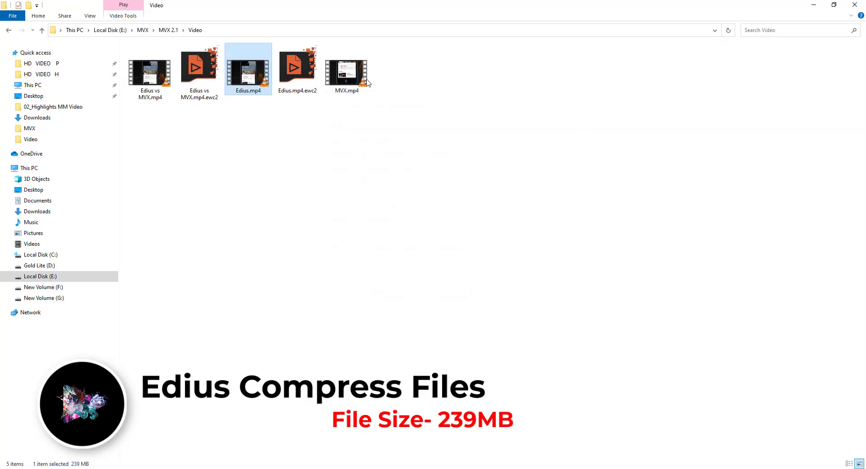
Check the file size of the converted MVX.mp4 in its file properties.
{"action": "right_click", "coordinate": [337, 75]}
{"action": "left_click", "coordinate": [396, 294]}
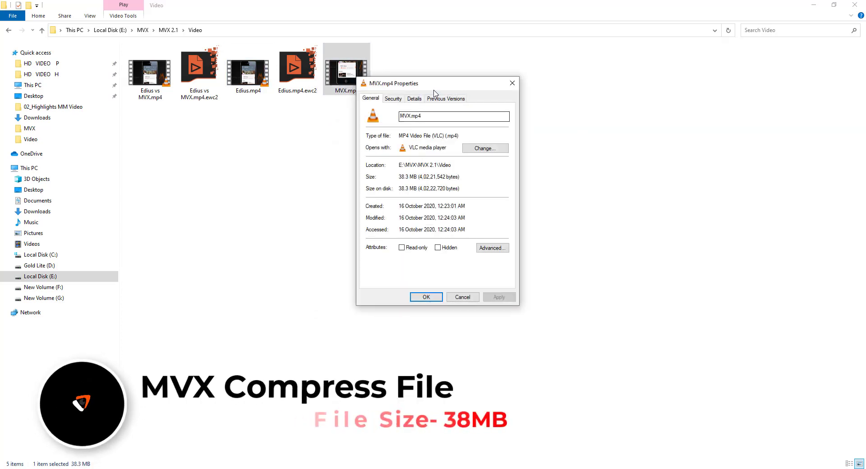
{"action": "left_click_drag", "start_coordinate": [428, 83], "coordinate": [463, 82]}
{"action": "left_click_drag", "start_coordinate": [435, 176], "coordinate": [530, 176]}
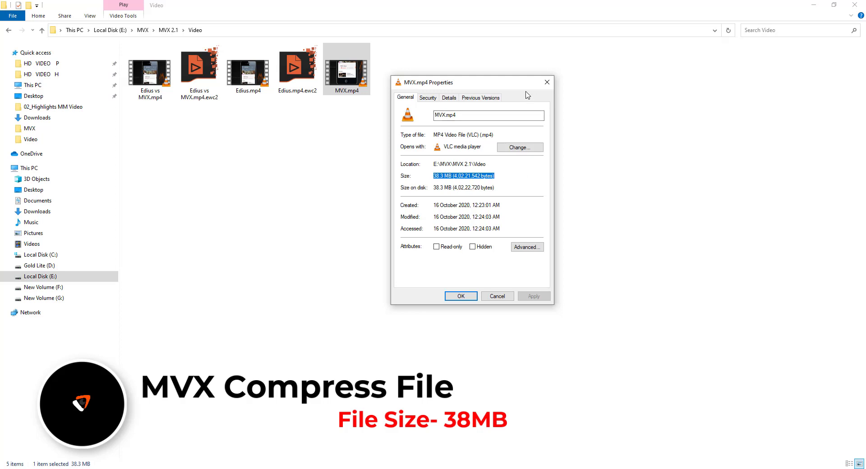
Close the MVX.mp4 properties and lower the speaker volume to 38.
{"action": "left_click", "coordinate": [546, 82]}
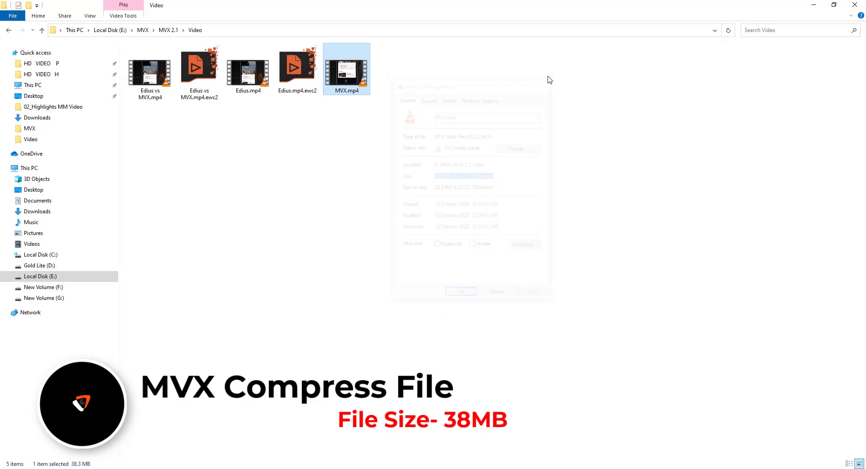
{"action": "key", "text": "XF86AudioLowerVolume"}
{"action": "key", "text": "XF86AudioLowerVolume"}
{"action": "key", "text": "XF86AudioLowerVolume"}
{"action": "key", "text": "XF86AudioLowerVolume"}
{"action": "key", "text": "XF86AudioLowerVolume"}
{"action": "key", "text": "XF86AudioLowerVolume"}
{"action": "key", "text": "XF86AudioLowerVolume"}
{"action": "key", "text": "XF86AudioLowerVolume"}
{"action": "key", "text": "XF86AudioLowerVolume"}
{"action": "key", "text": "XF86AudioLowerVolume"}
{"action": "key", "text": "XF86AudioLowerVolume"}
{"action": "key", "text": "XF86AudioLowerVolume"}
{"action": "key", "text": "XF86AudioLowerVolume"}
{"action": "key", "text": "XF86AudioLowerVolume"}
{"action": "key", "text": "XF86AudioLowerVolume"}
{"action": "key", "text": "XF86AudioLowerVolume"}
{"action": "key", "text": "XF86AudioLowerVolume"}
{"action": "key", "text": "XF86AudioLowerVolume"}
{"action": "key", "text": "XF86AudioLowerVolume"}
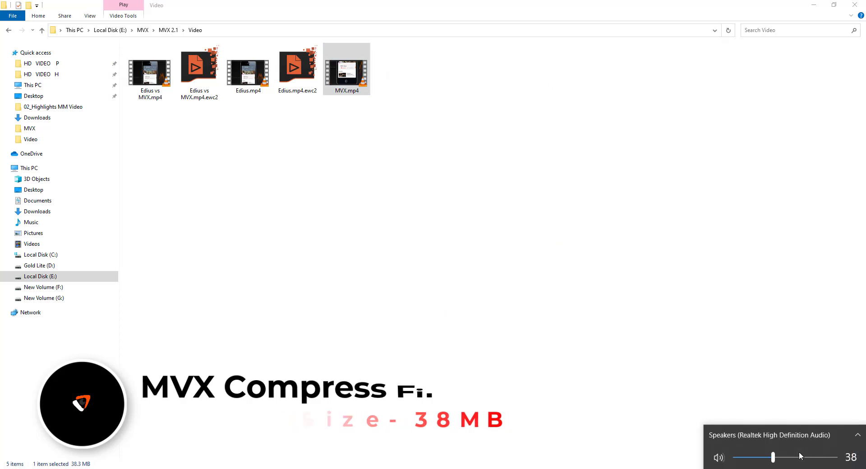
Play Edius.mp4 in VLC media player from about its midpoint and shrink the player window to uncover the video files.
{"action": "double_click", "coordinate": [247, 74]}
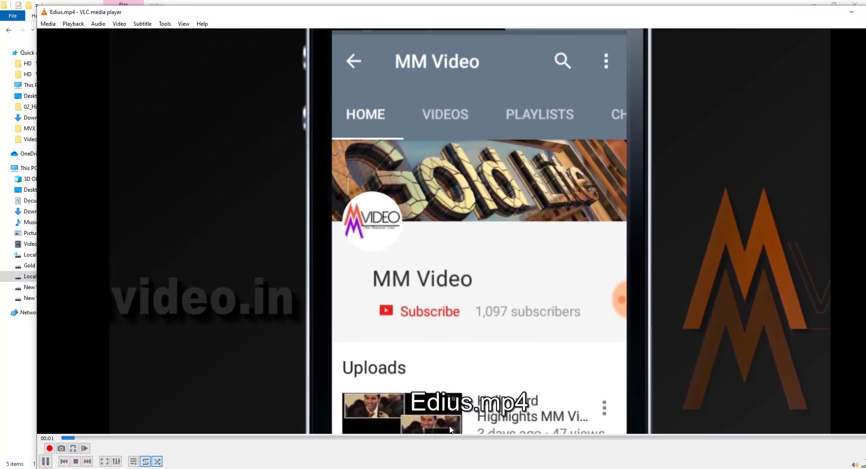
{"action": "left_click", "coordinate": [447, 437]}
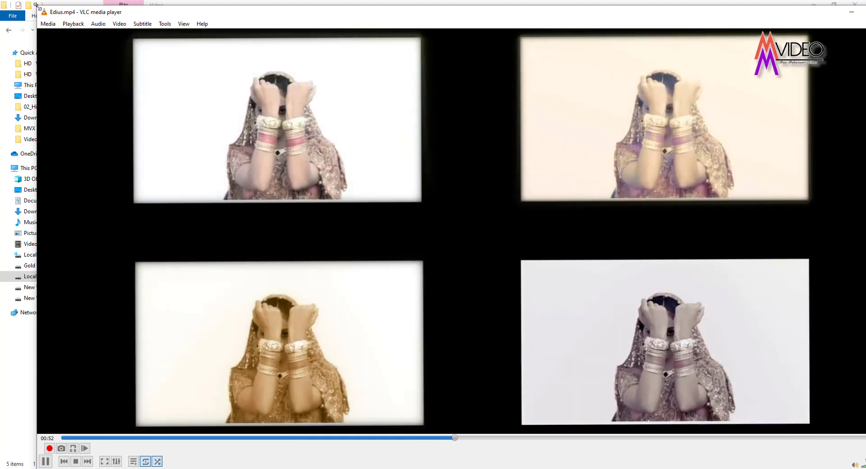
{"action": "left_click_drag", "start_coordinate": [224, 6], "coordinate": [476, 176]}
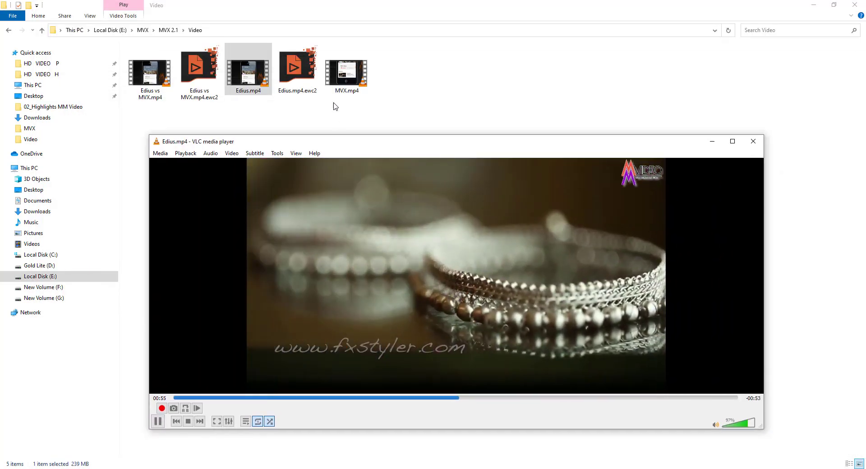
Play MVX.mp4 in the open VLC player to examine its picture quality, and close the player.
{"action": "left_click_drag", "start_coordinate": [346, 72], "coordinate": [474, 417]}
{"action": "double_click", "coordinate": [474, 417]}
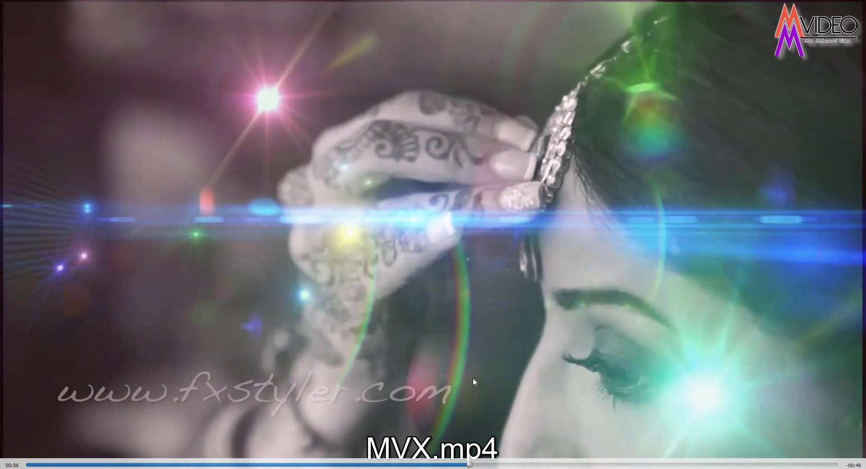
{"action": "double_click", "coordinate": [473, 382]}
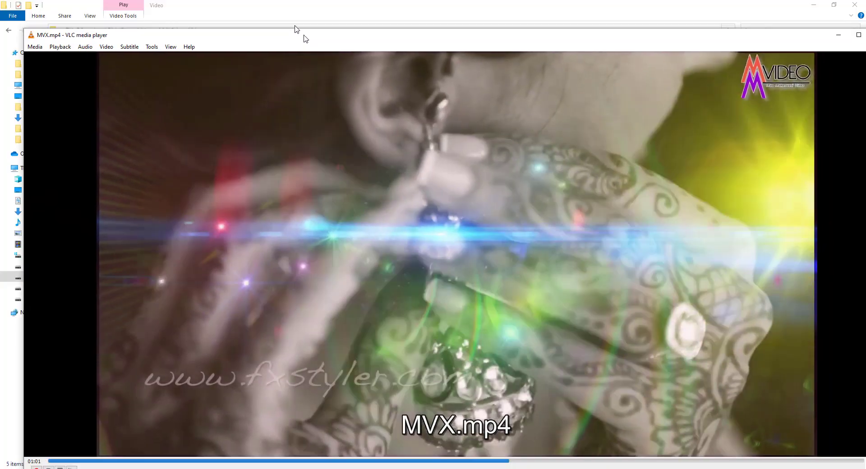
{"action": "left_click_drag", "start_coordinate": [304, 38], "coordinate": [295, 28]}
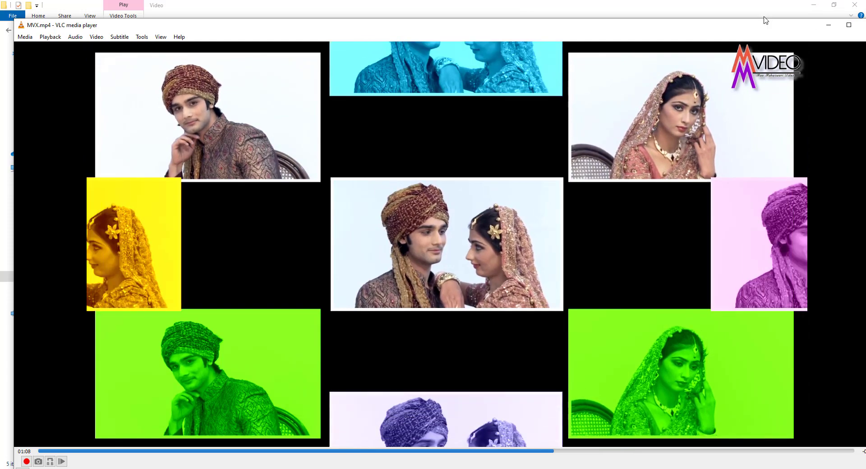
{"action": "left_click_drag", "start_coordinate": [773, 28], "coordinate": [675, 44]}
{"action": "left_click", "coordinate": [773, 40]}
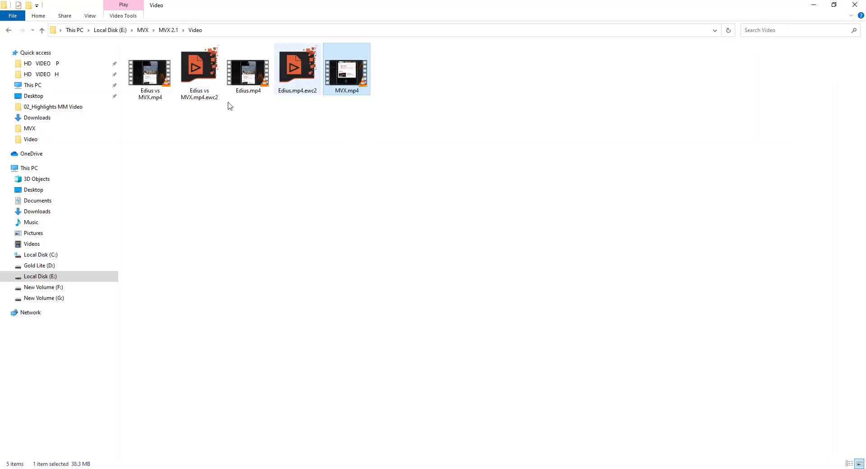
Compare the file sizes of MVX.mp4 and Edius.mp4 in their file properties, and switch back to MVX Converter.
{"action": "right_click", "coordinate": [350, 86]}
{"action": "left_click", "coordinate": [383, 303]}
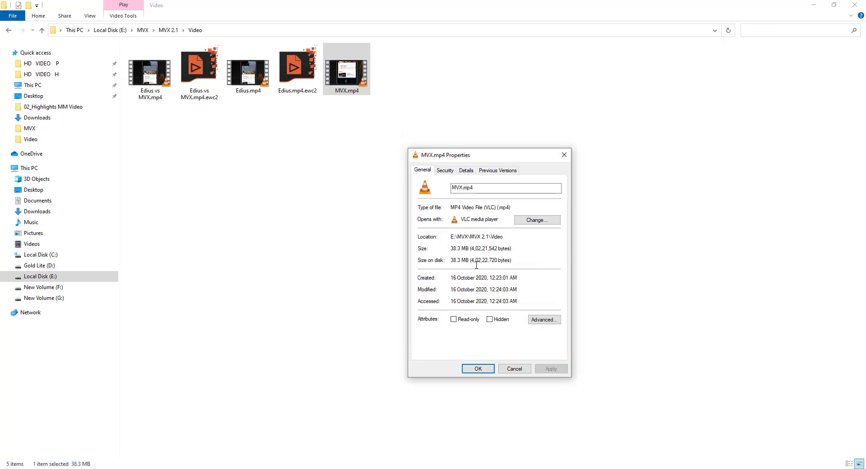
{"action": "right_click", "coordinate": [257, 82]}
{"action": "left_click", "coordinate": [281, 297]}
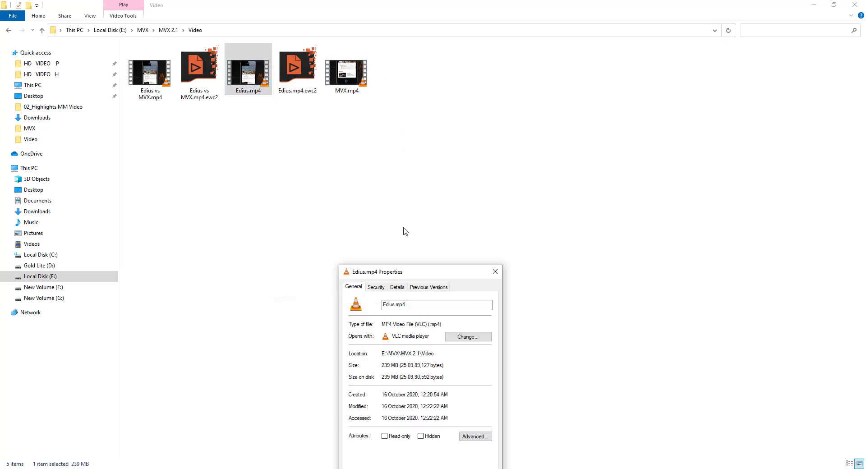
{"action": "left_click_drag", "start_coordinate": [387, 286], "coordinate": [322, 280]}
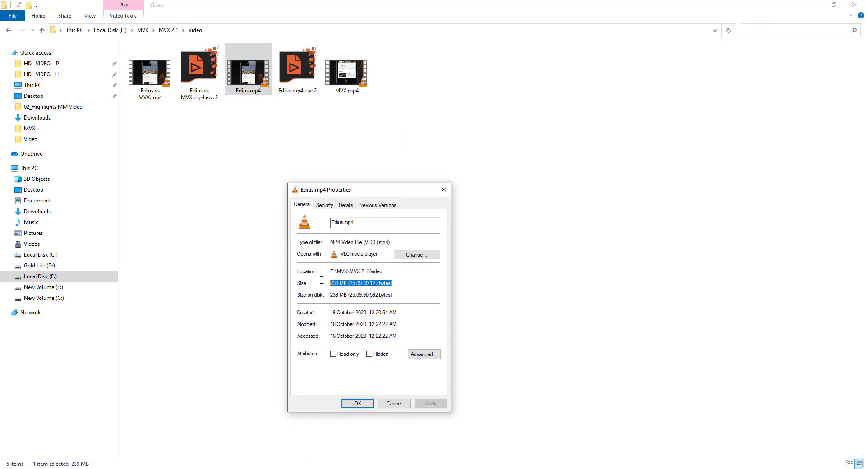
{"action": "left_click", "coordinate": [444, 190]}
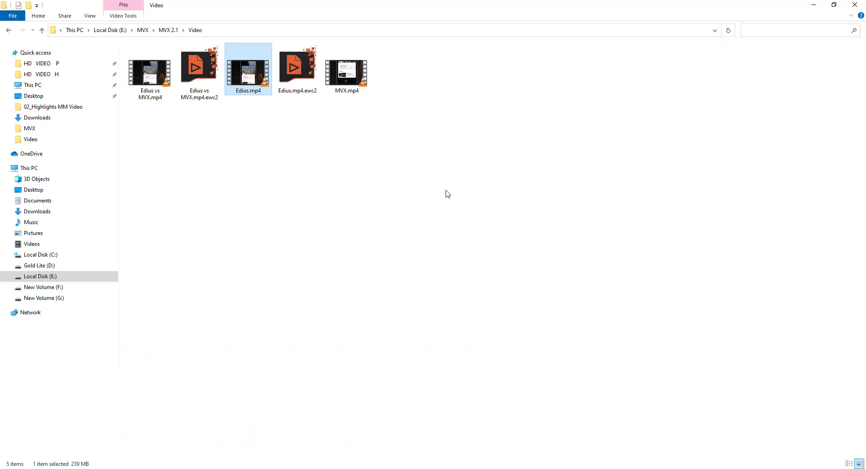
{"action": "key", "text": "alt+Tab"}
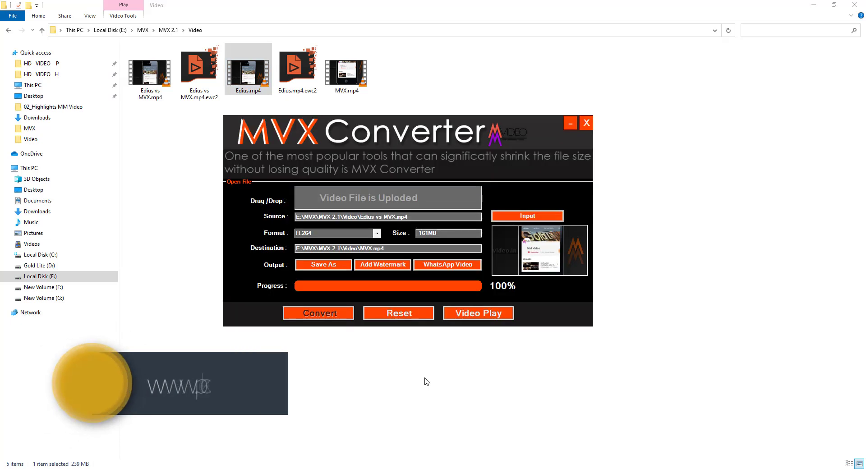